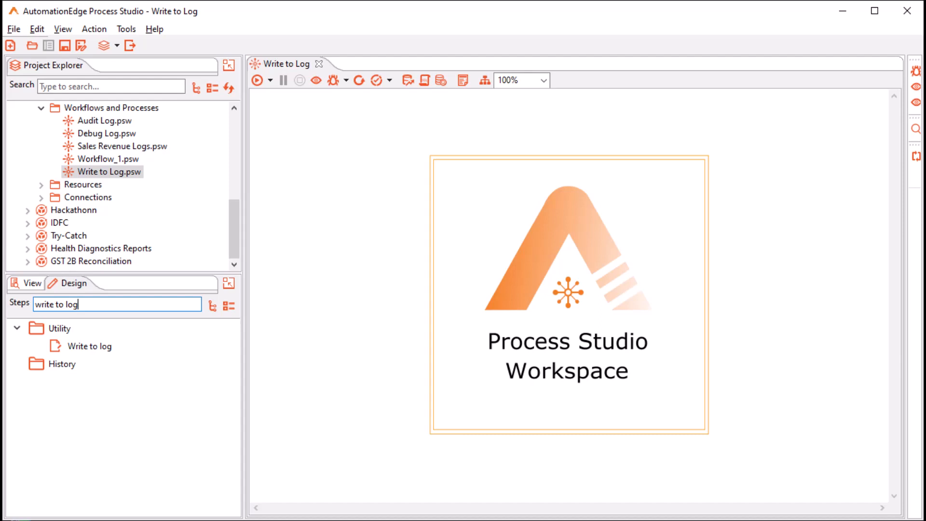
- Place a Write to log step on the canvas beside the Calculator step
drag(90, 346, 404, 172)
drag(404, 171, 523, 180)
double_click(522, 180)
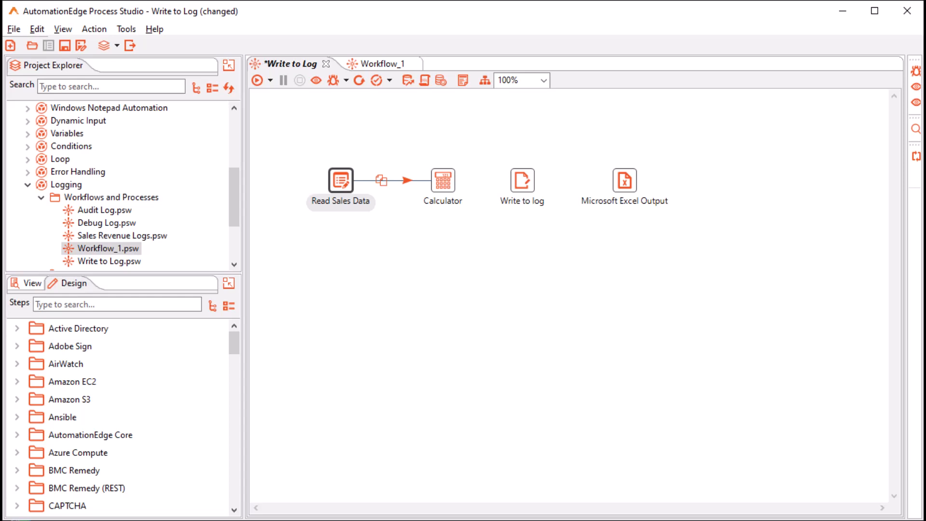
- Connect hops from Calculator to Write to log and from Write to log to Microsoft Excel Output
mouse_move(443, 181)
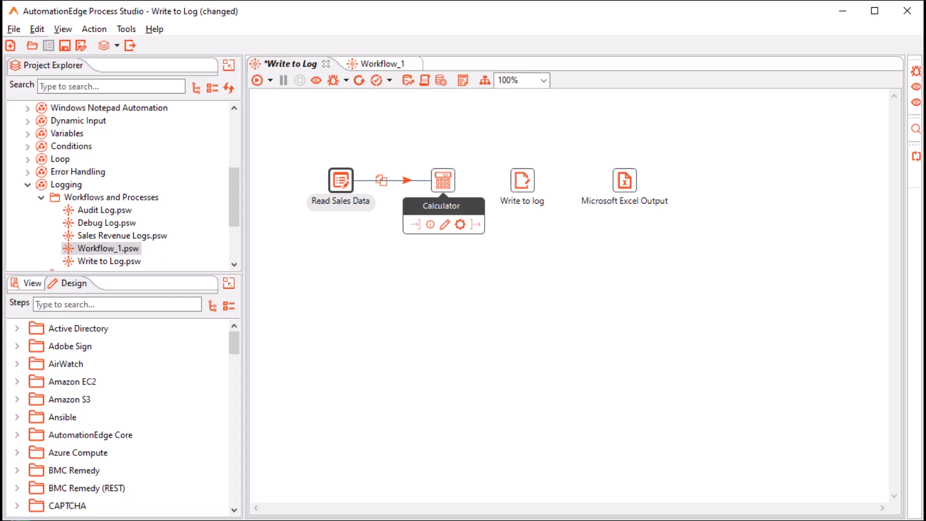
drag(475, 224, 522, 181)
mouse_move(522, 181)
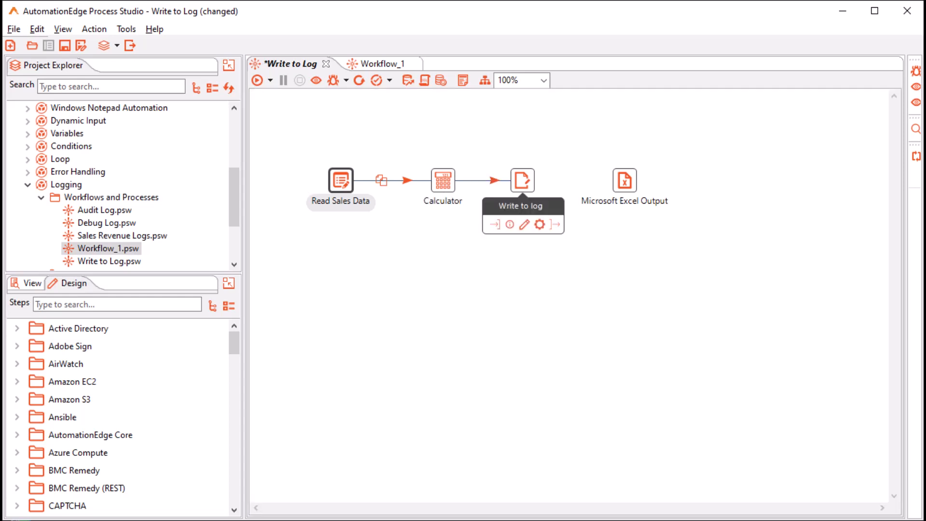
drag(556, 224, 625, 181)
mouse_move(625, 181)
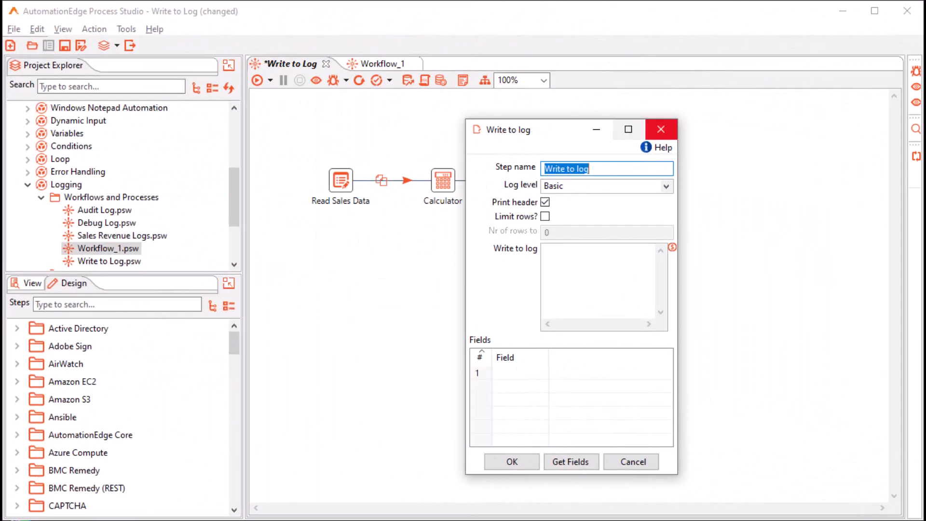
- Name the Write to log step WTL_SalesRevenue and list its log level options
click(661, 130)
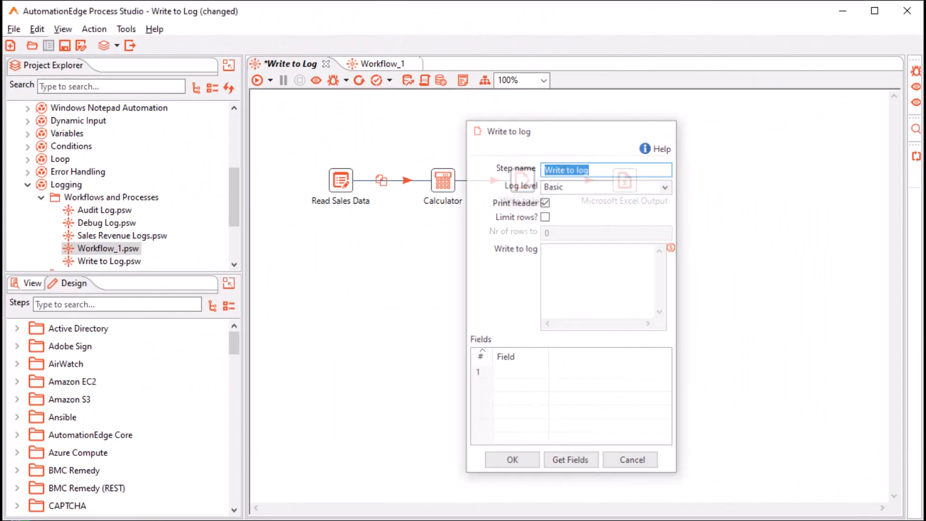
double_click(522, 181)
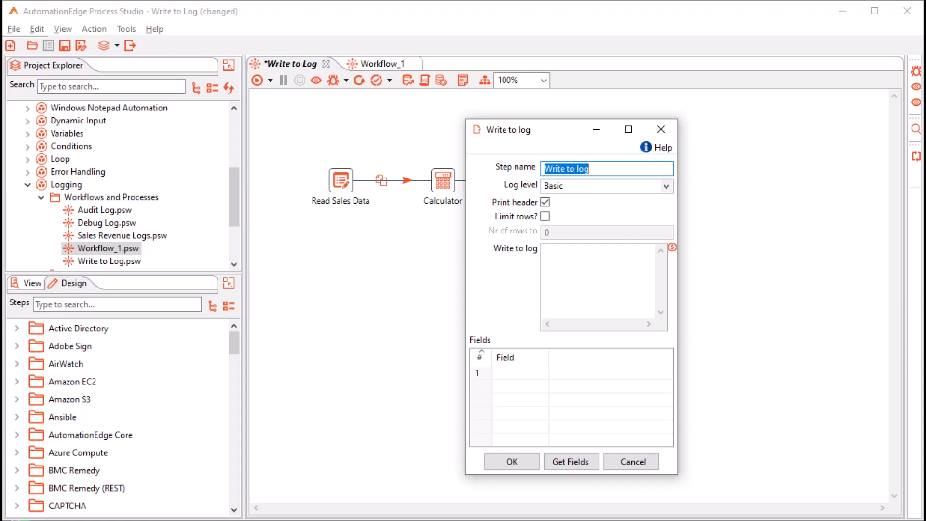
text(WTL)
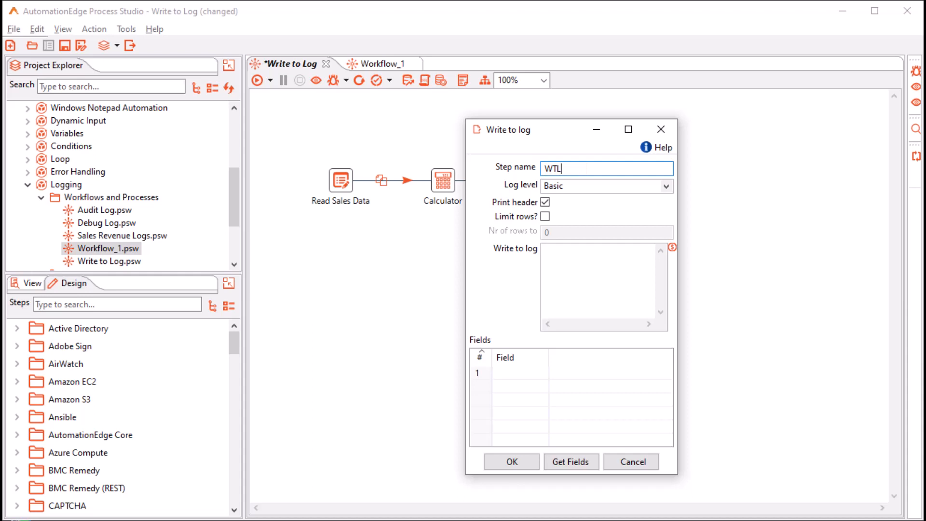
text(_SalesRevenue)
click(666, 186)
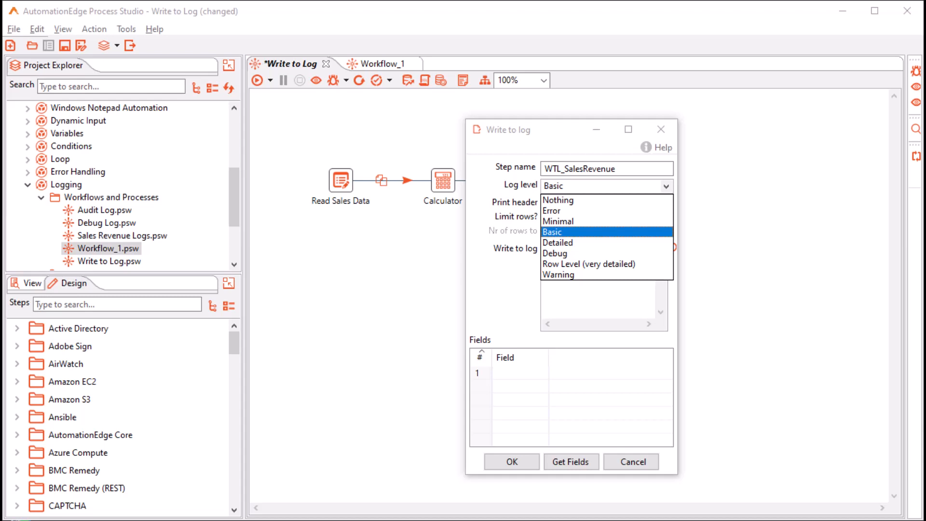
- Keep the Basic log level and leave Limit rows? unticked after checking Nr of rows to print
click(553, 232)
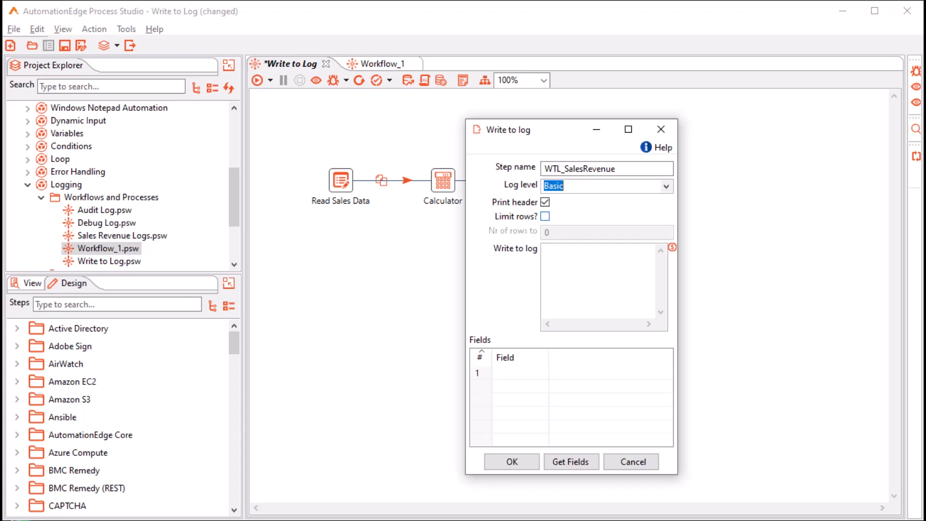
click(545, 216)
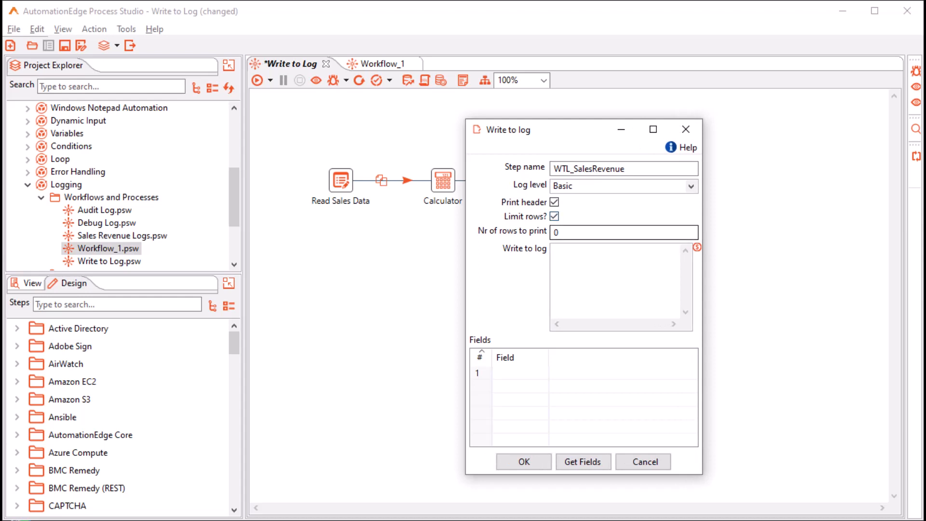
double_click(557, 232)
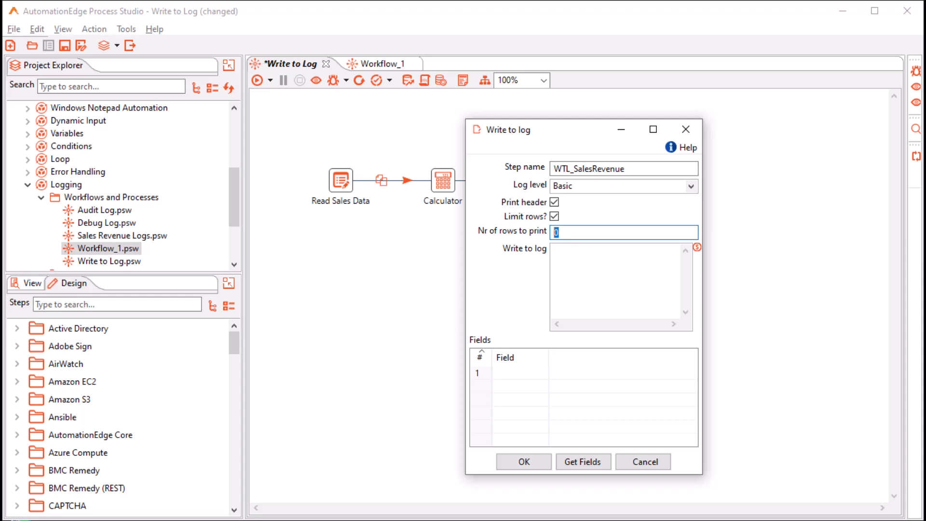
click(554, 216)
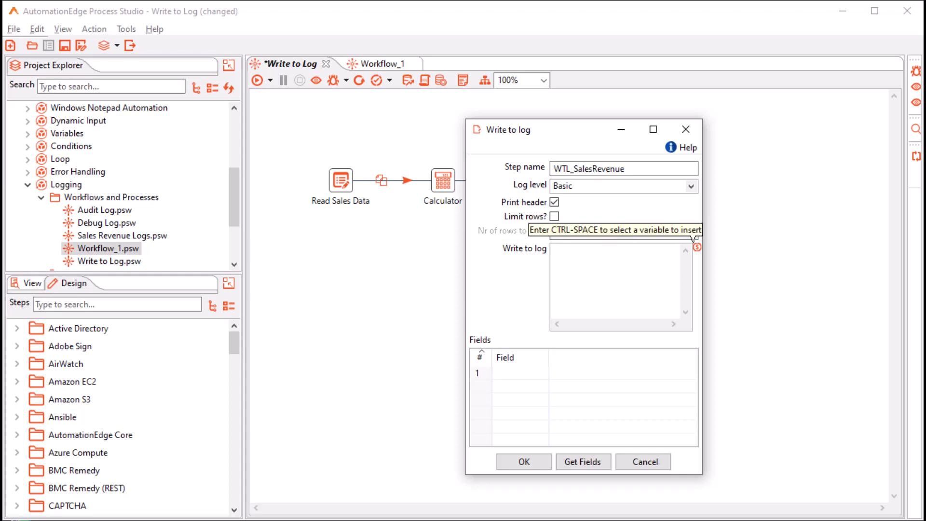
- Set the log message to 'Write to Log' followed by ${Internal.Entry.Current.Directory} on a new line
click(618, 271)
text(Write to Log)
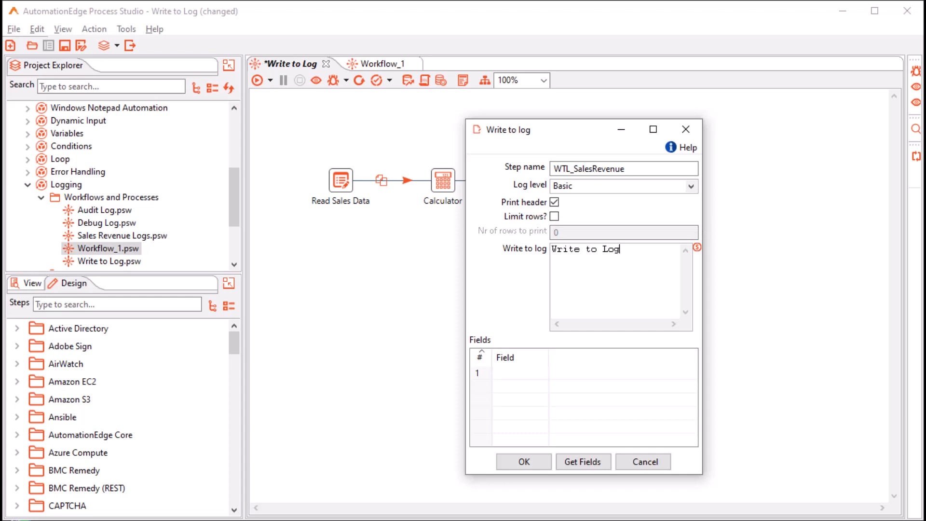
key(Return)
key(Return)
key(ctrl+space)
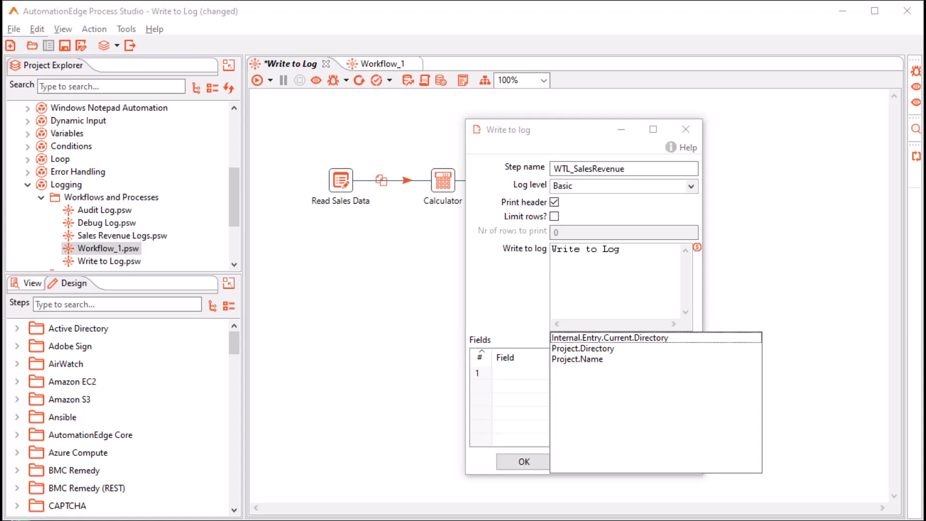
key(Return)
- Fill the fields table with Get Fields, delete the product row, and confirm the step settings
click(520, 373)
click(542, 373)
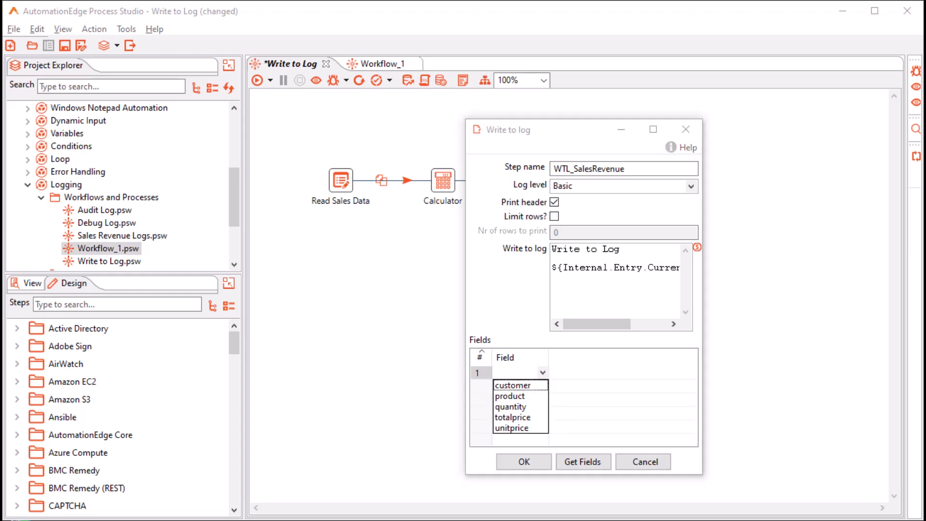
click(543, 372)
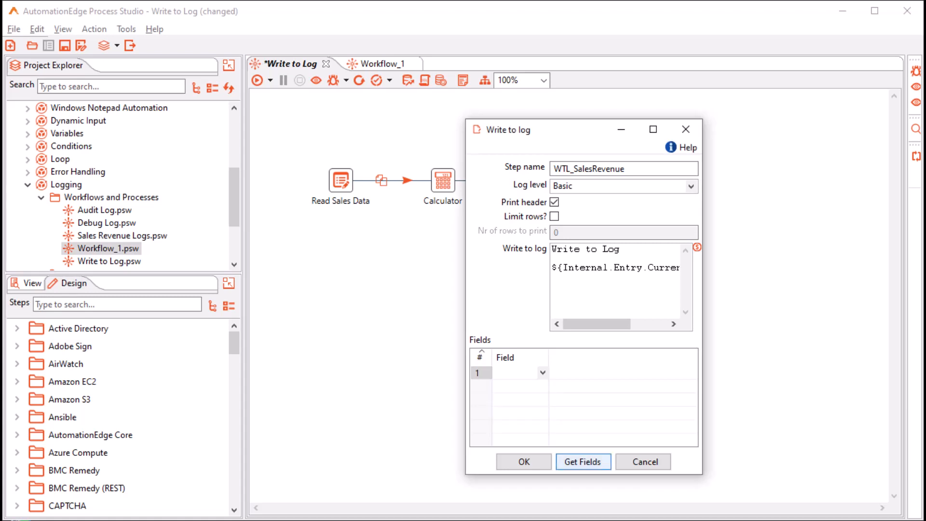
click(584, 462)
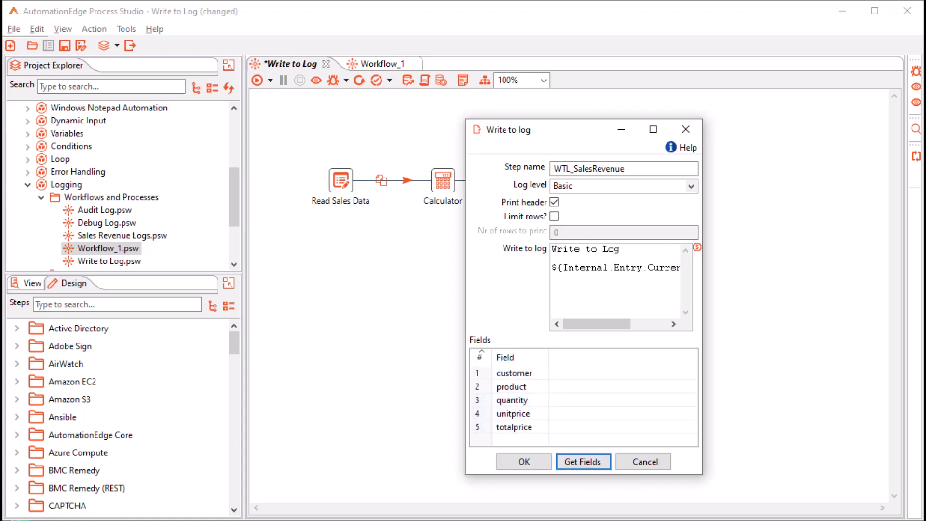
click(483, 387)
key(Delete)
key(Delete)
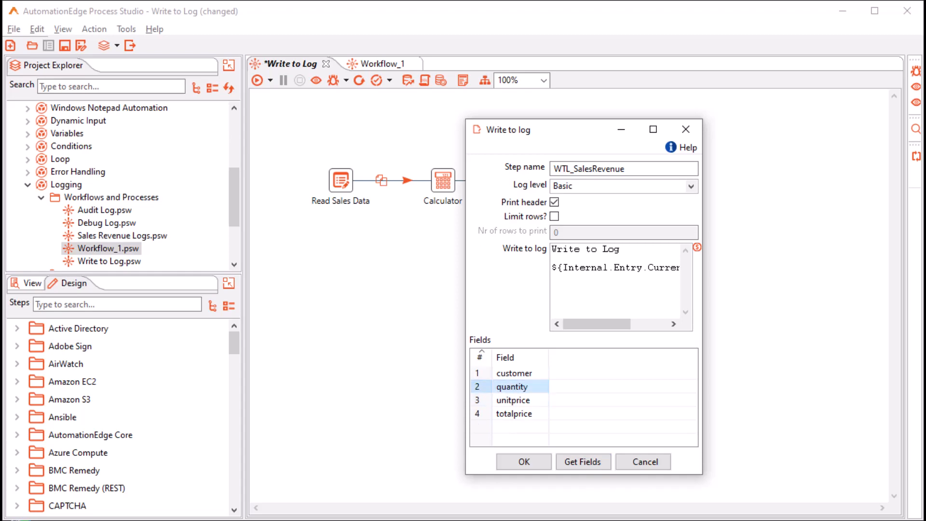
click(526, 463)
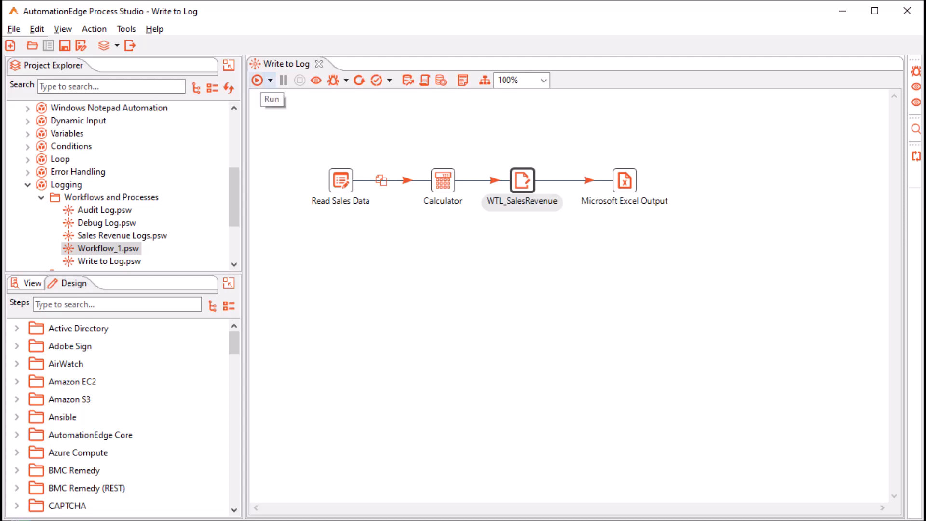
- Run the workflow locally with the Basic log level
click(270, 80)
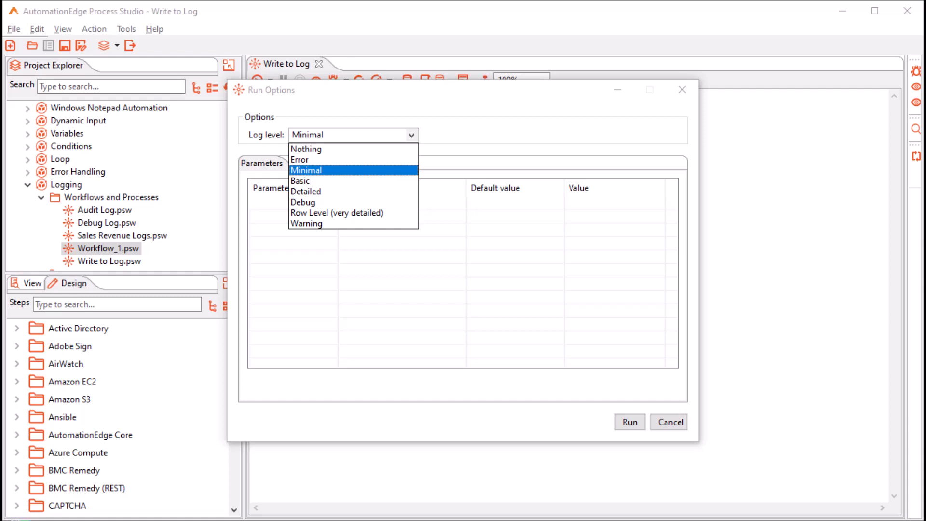
click(301, 181)
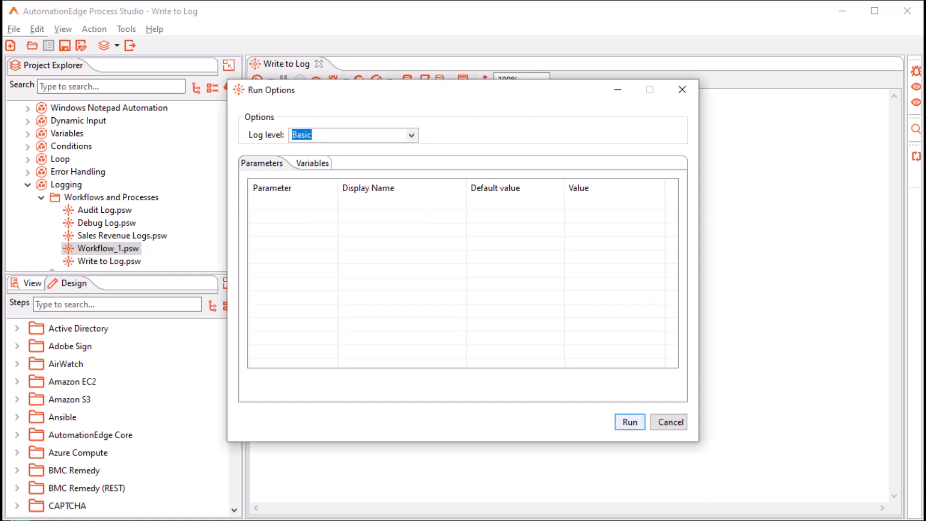
key(Return)
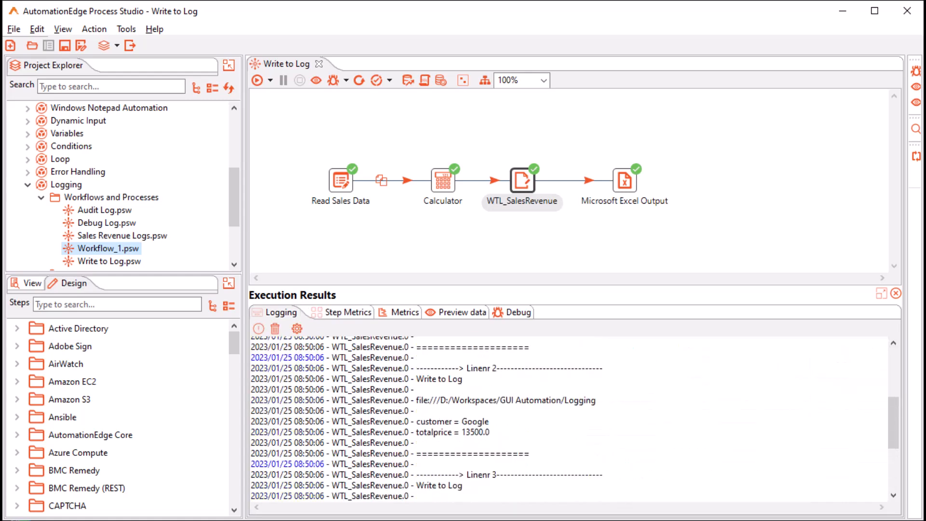
- Highlight the Linenr 1, Write to Log message, file path and customer/totalprice lines in the log
drag(330, 417, 600, 417)
drag(416, 427, 462, 427)
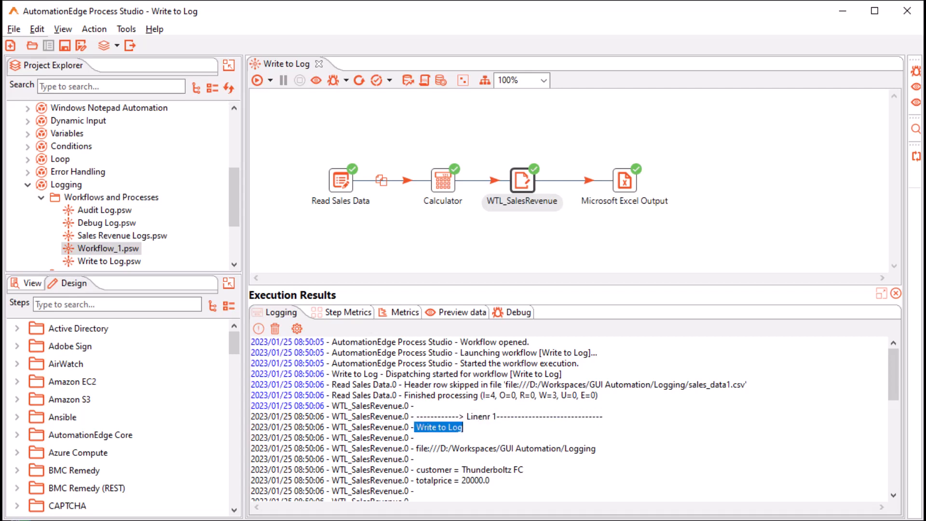
drag(419, 448, 597, 448)
scroll(569, 420, down, 2)
drag(411, 405, 490, 416)
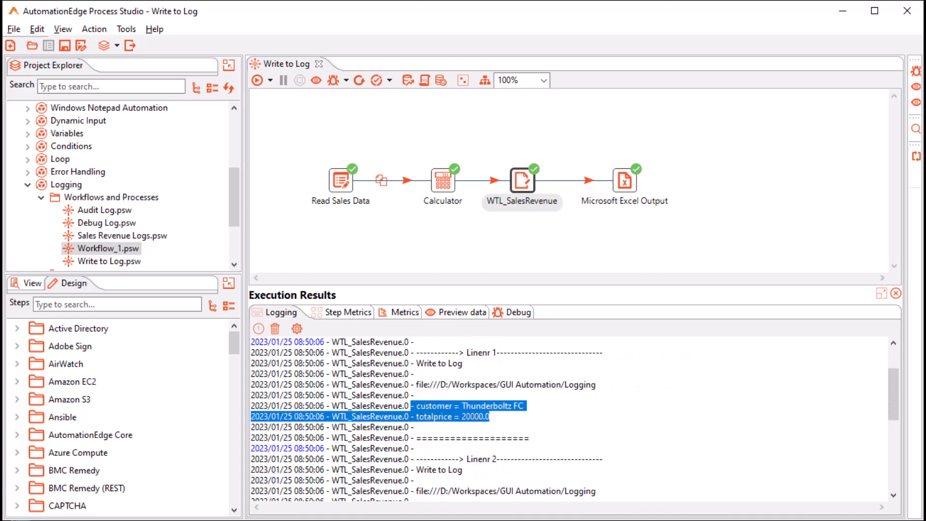
scroll(569, 420, down, 2)
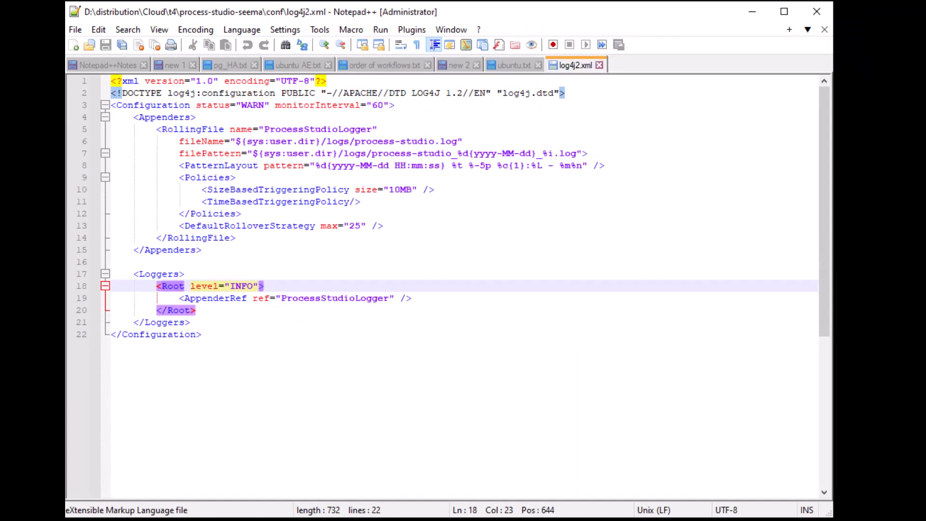
- Select the INFO root logger level on line 18 of log4j2.xml
double_click(234, 286)
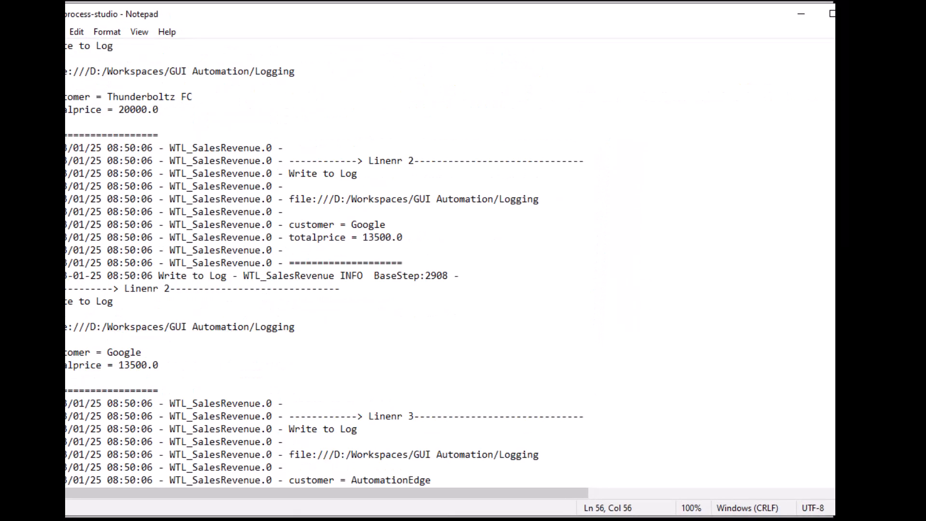
- Scroll through the Linenr 1 to 3 WTL_SalesRevenue entries in the process-studio log
scroll(449, 266, down, 1)
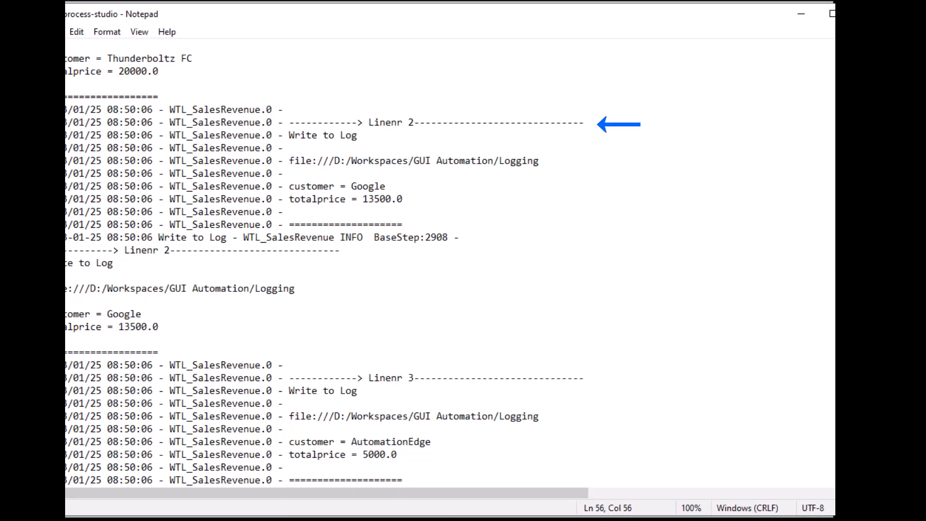
scroll(324, 270, down, 5)
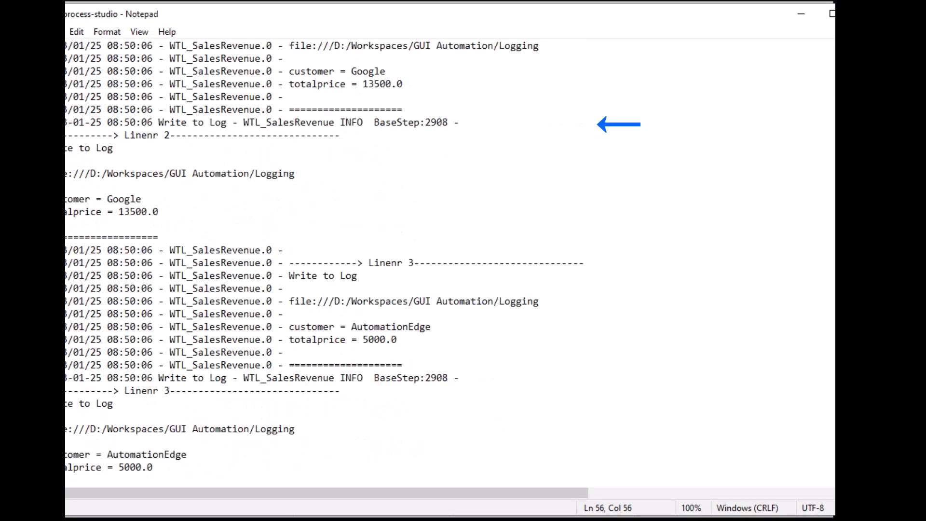
scroll(450, 263, down, 5)
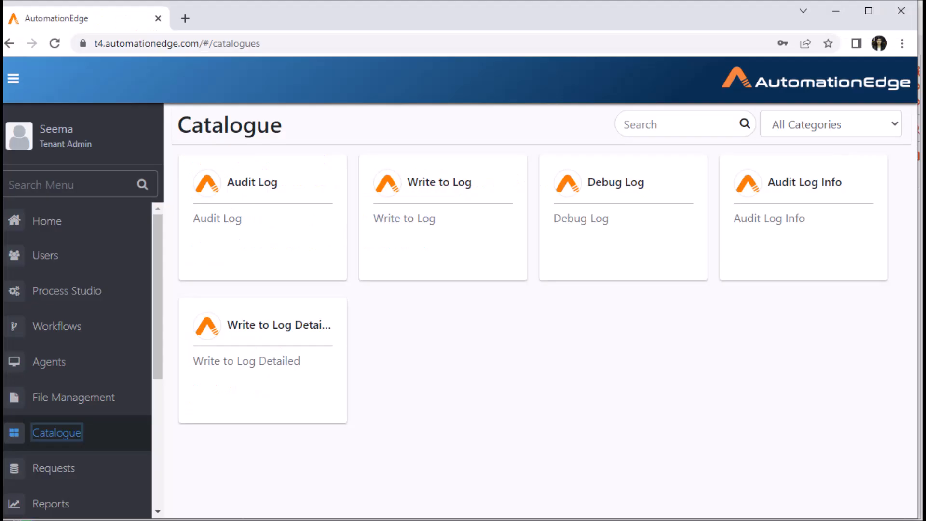
- Submit a server request for the Write to Log catalogue workflow
click(442, 242)
click(586, 187)
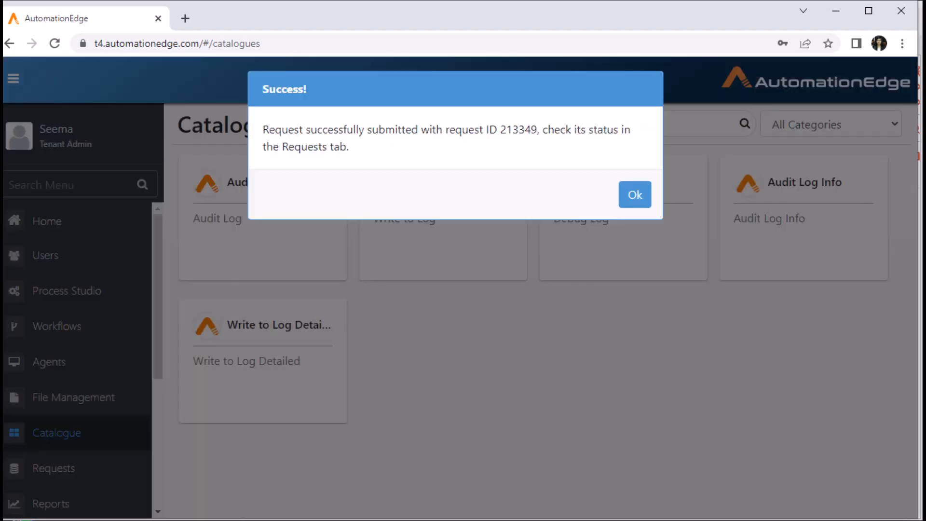
double_click(519, 130)
click(635, 195)
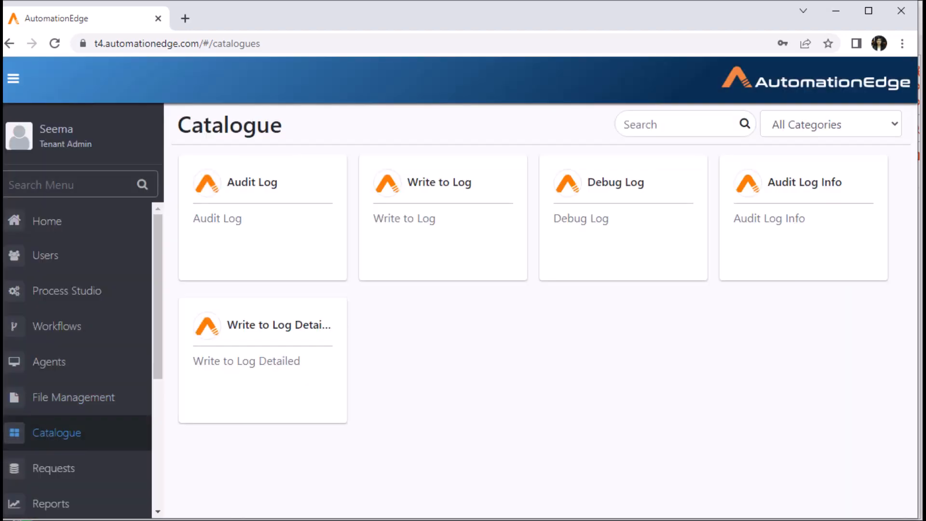
- Expand the newest Write to Log request on the Requests page to check it completed successfully
click(53, 468)
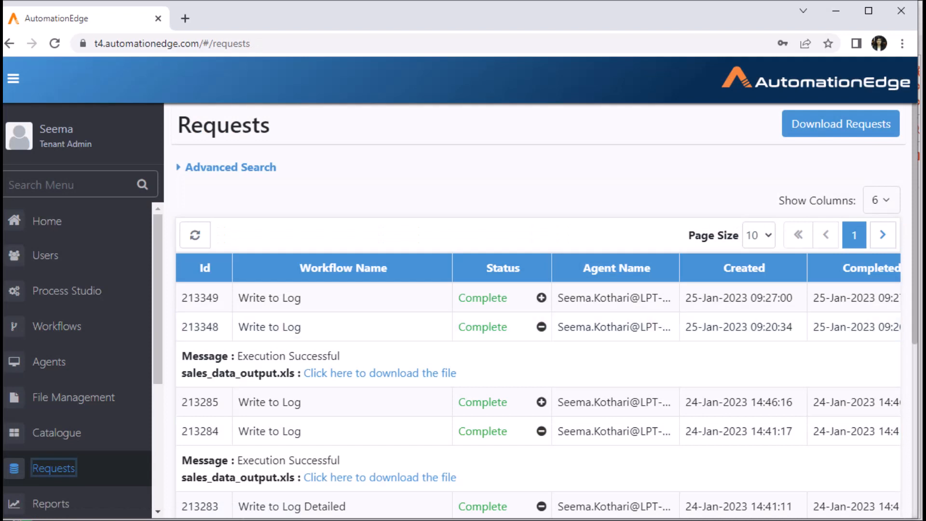
click(542, 297)
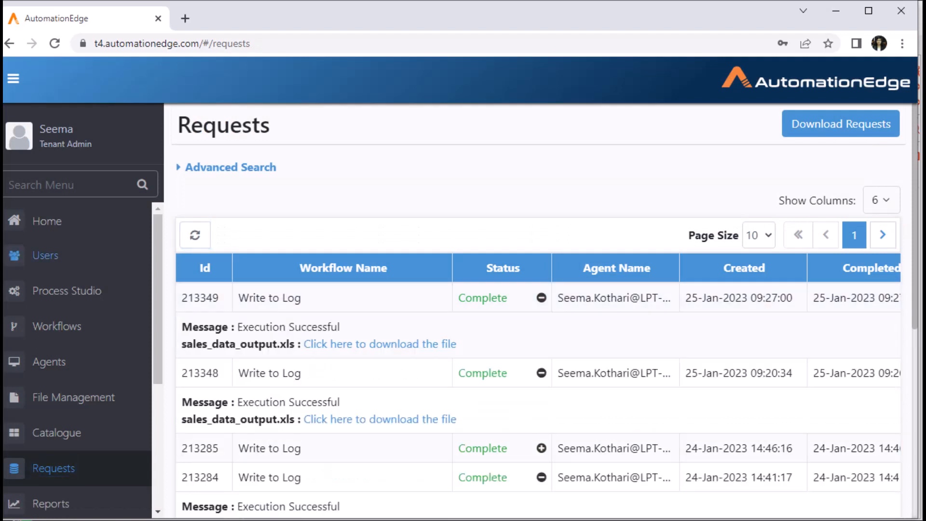
scroll(77, 357, down, 3)
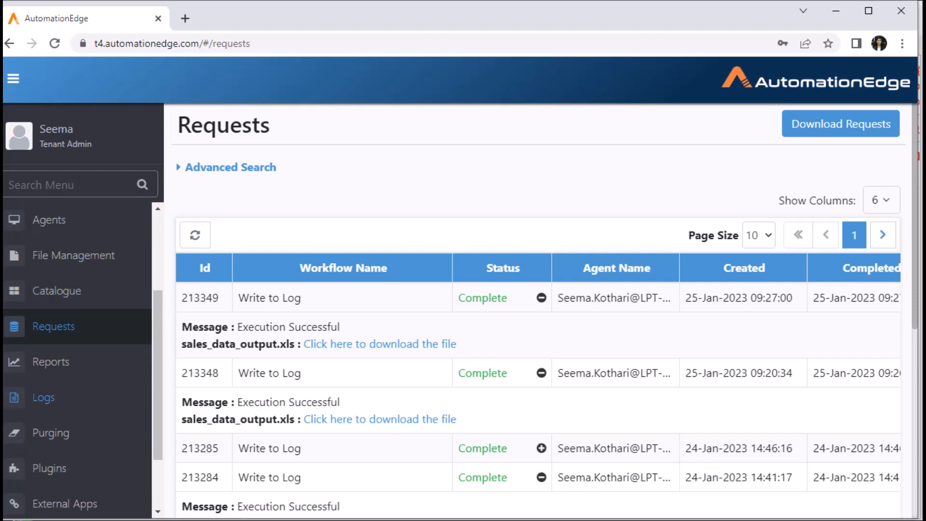
- Submit a new agent log request for request ID 213349
click(43, 397)
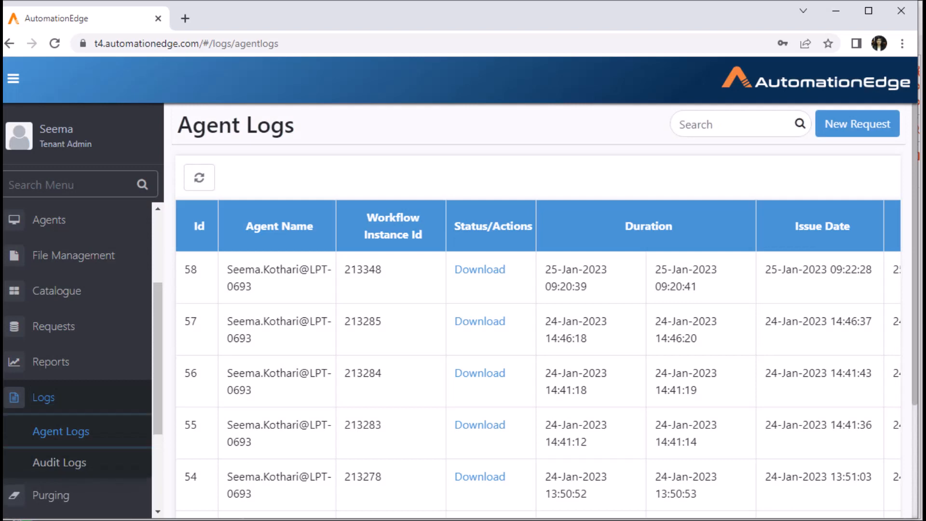
click(858, 124)
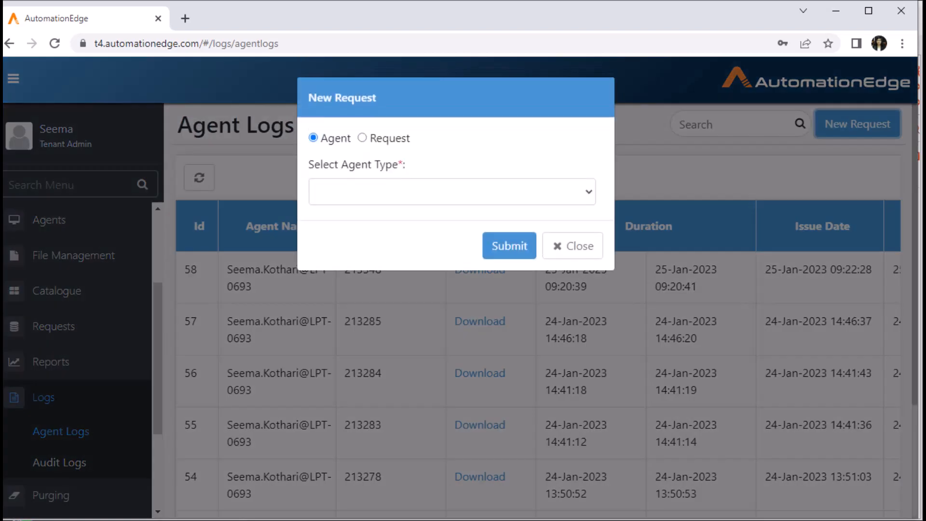
click(362, 138)
click(351, 192)
text(213349)
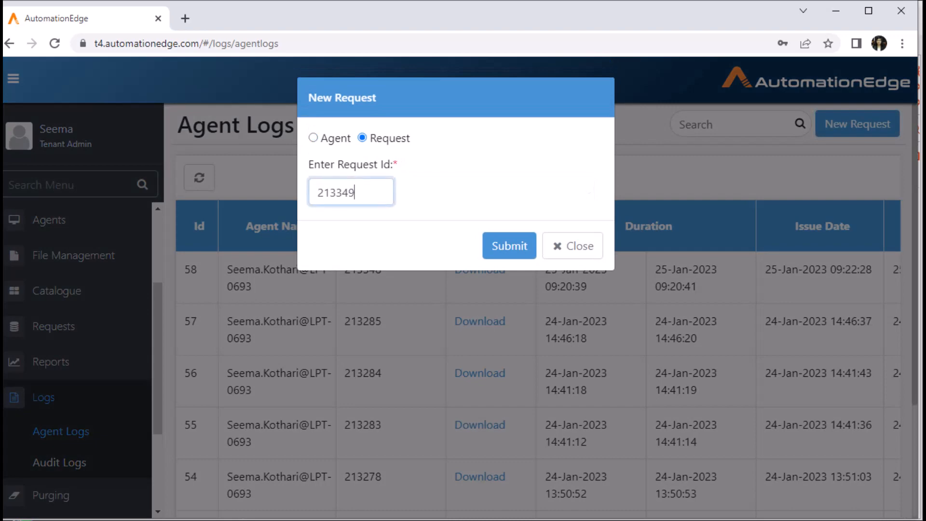
click(509, 245)
- Refresh the Agent Logs table and download the new run's log zip
click(199, 178)
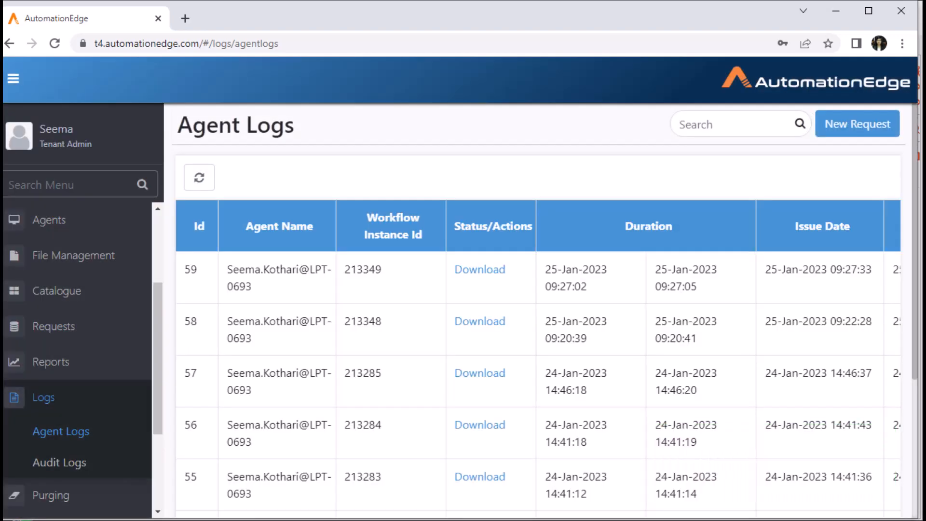
click(480, 269)
click(145, 498)
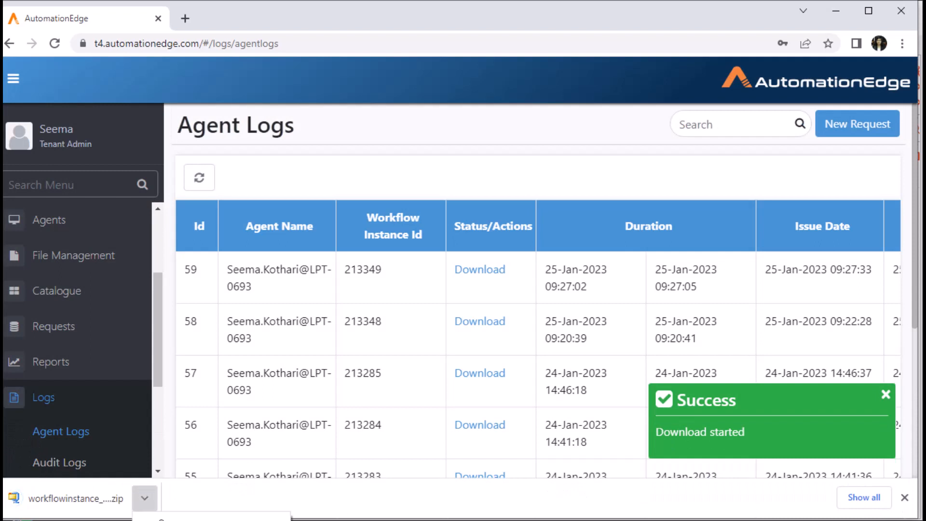
click(145, 498)
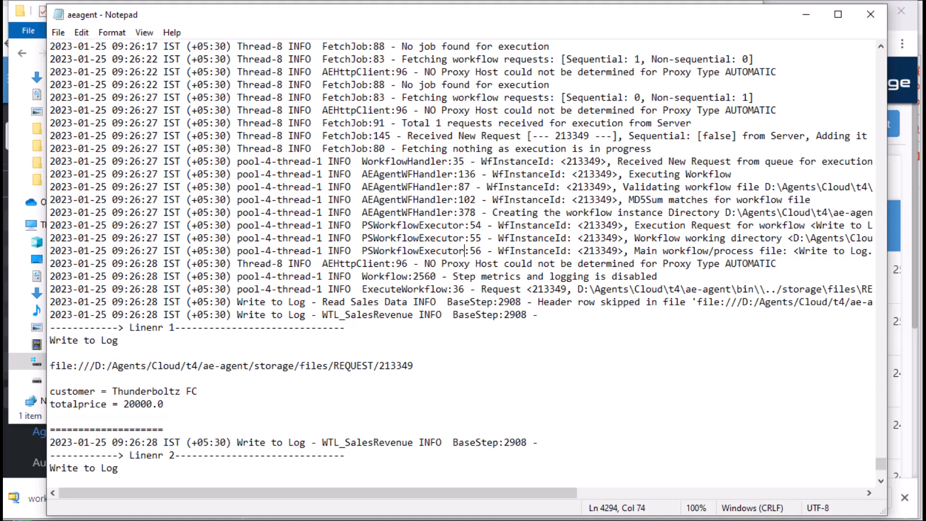
- Scroll through aeagent.log's WTL_SalesRevenue entries for Thunderboltz FC and Google
scroll(461, 260, down, 3)
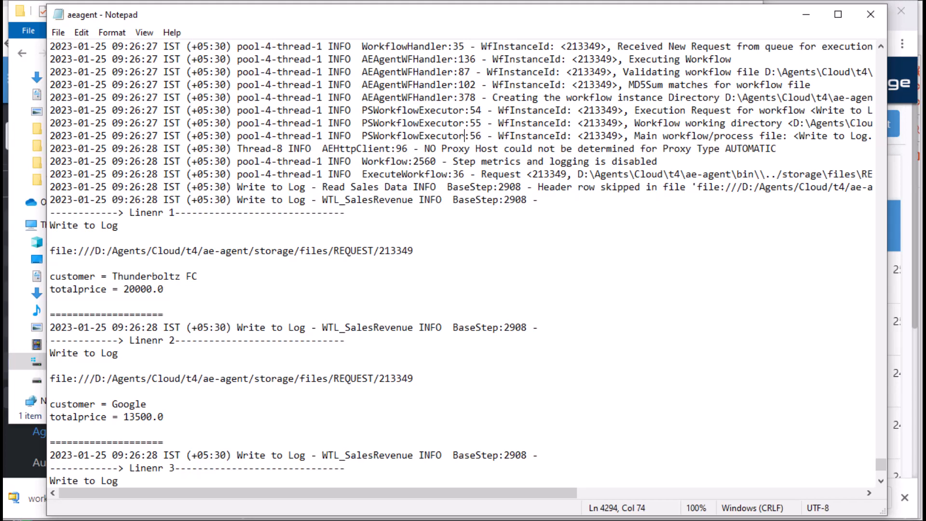
scroll(460, 263, down, 5)
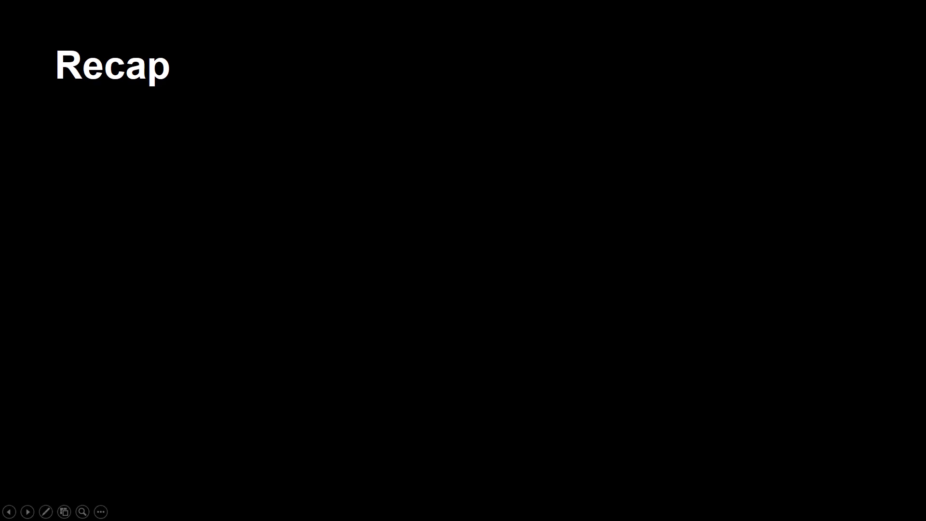
- Advance the Recap slide to show 'Logging Step - Write to Log', 'Description' and 'Configuration Options'
key(Right)
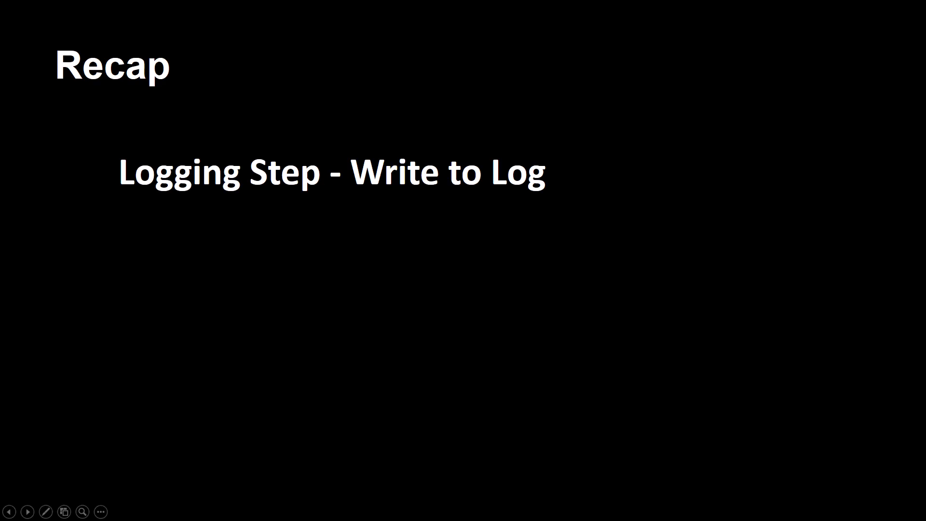
key(Right)
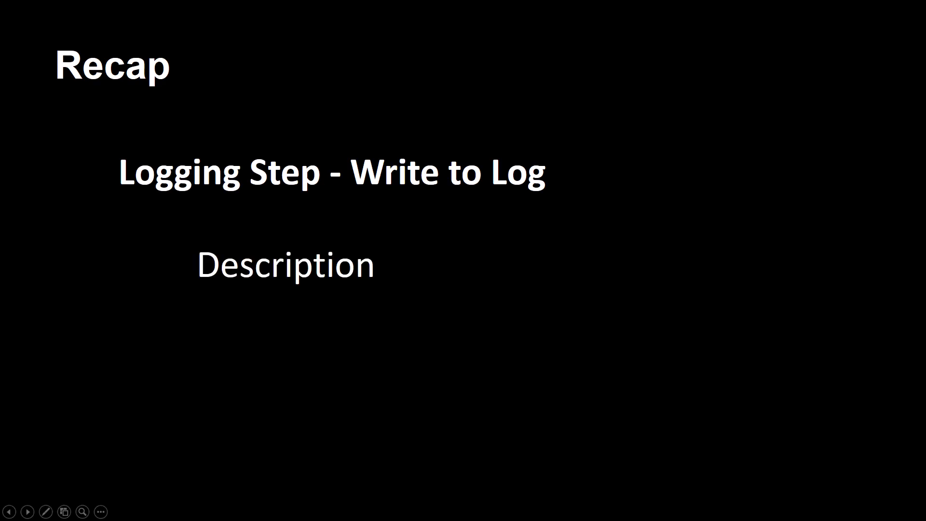
key(Right)
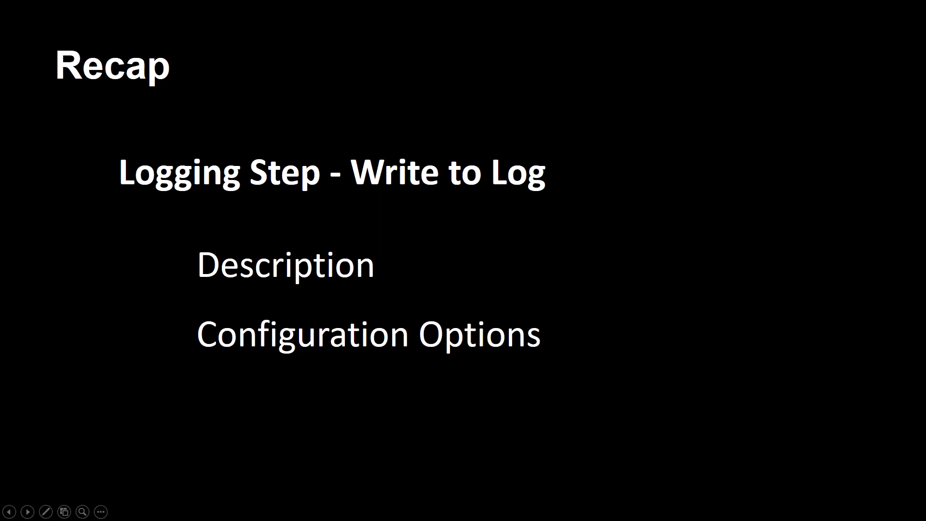